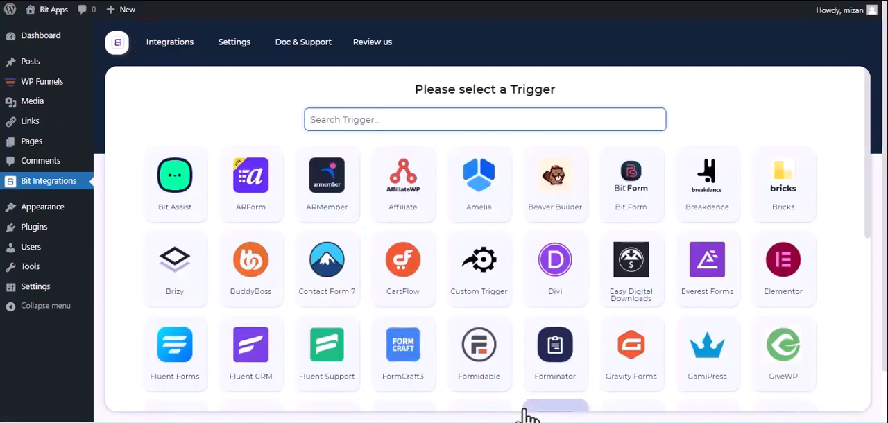
- Choose WPFunnels as the trigger, copy its webhook URL and start fetching the response
{"action": "type", "text": "wp"}
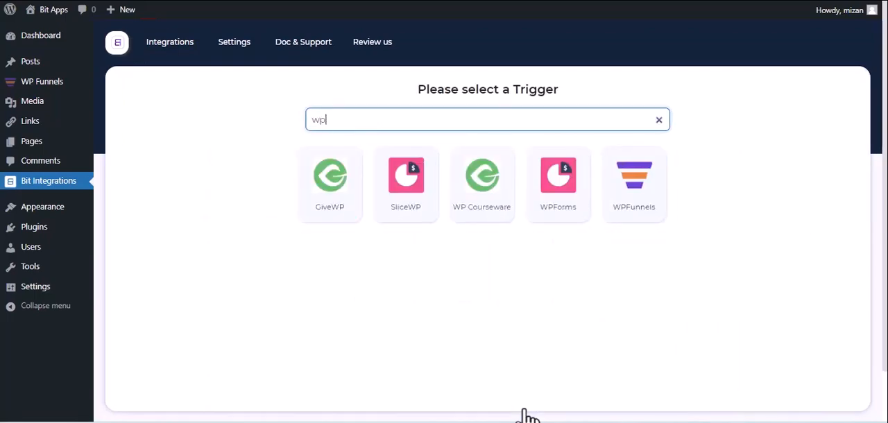
{"action": "left_click", "coordinate": [626, 217]}
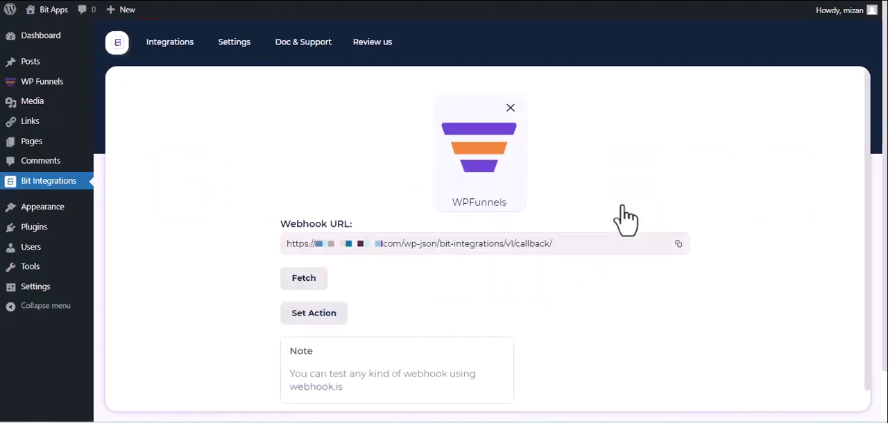
{"action": "left_click", "coordinate": [677, 244]}
{"action": "left_click", "coordinate": [295, 281]}
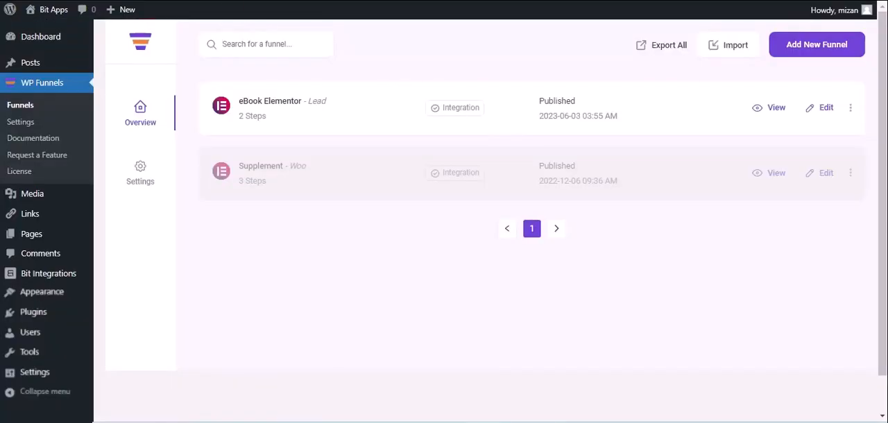
- Open the eBook Elementor funnel for editing in WP Funnels and add a new webhook to it
{"action": "left_click", "coordinate": [825, 109]}
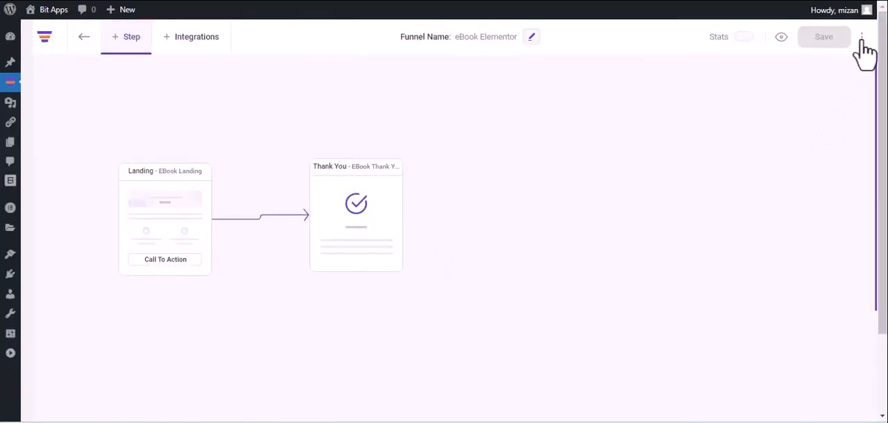
{"action": "left_click", "coordinate": [862, 37]}
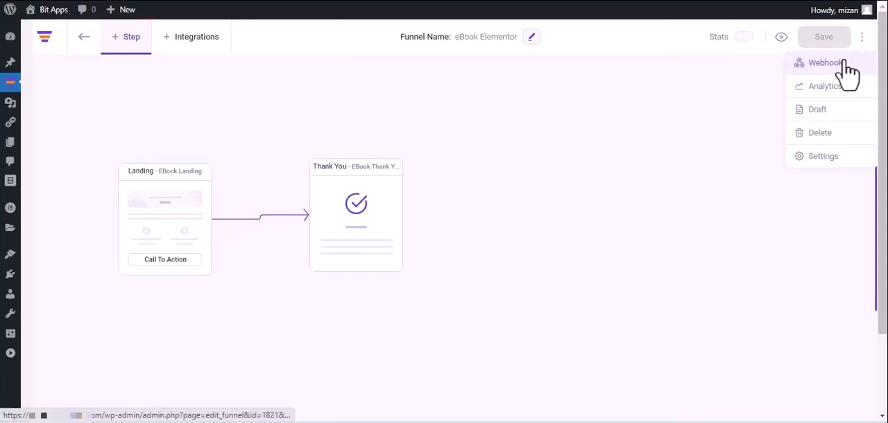
{"action": "left_click", "coordinate": [826, 62]}
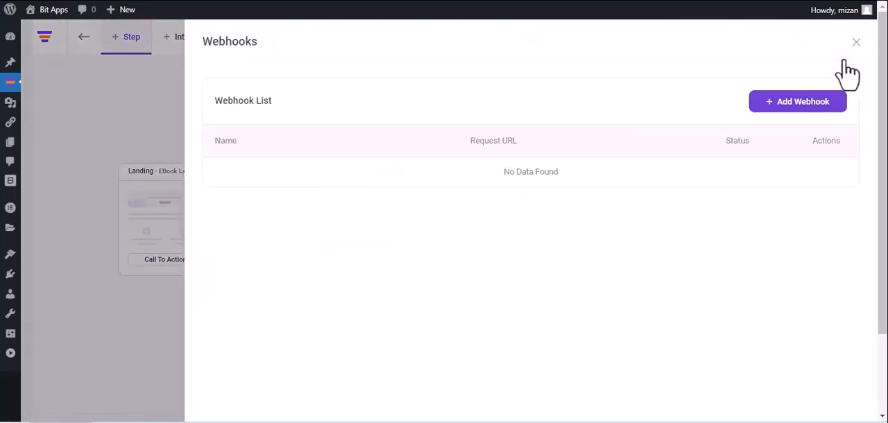
{"action": "left_click", "coordinate": [794, 104]}
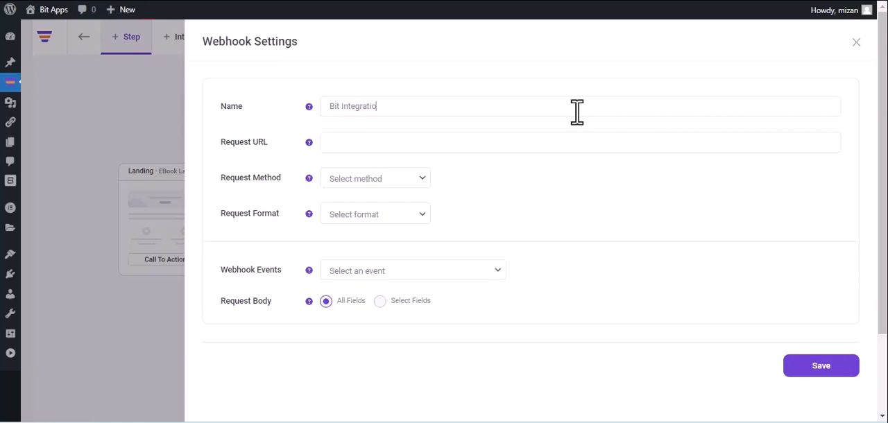
- Name the webhook Bit Integrations and paste the copied webhook URL as its request URL
{"action": "type", "text": "ns"}
{"action": "left_click", "coordinate": [442, 141]}
{"action": "key", "text": "ctrl+v"}
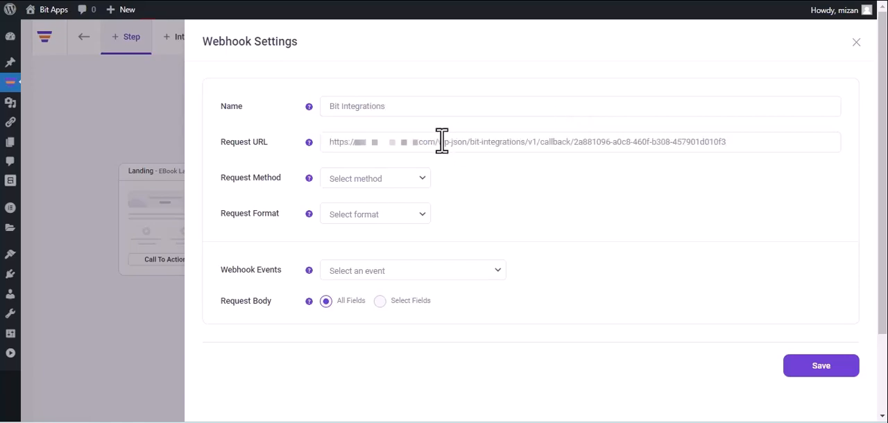
- Set the webhook to method POST, format JSON and event After Optin Form Submitted (eBook Landing), and save it
{"action": "left_click", "coordinate": [381, 183]}
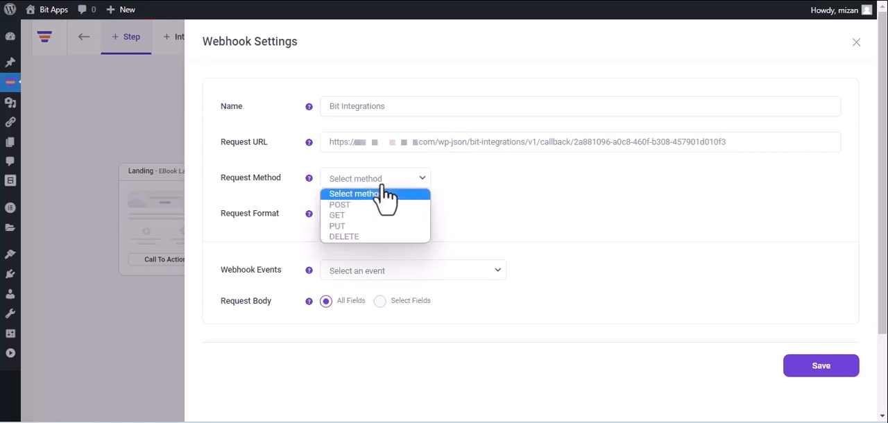
{"action": "left_click", "coordinate": [372, 206]}
{"action": "left_click", "coordinate": [375, 212]}
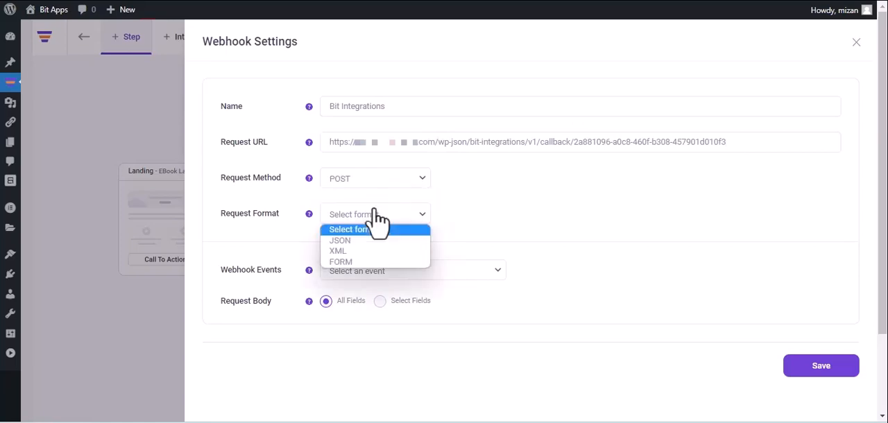
{"action": "left_click", "coordinate": [370, 240]}
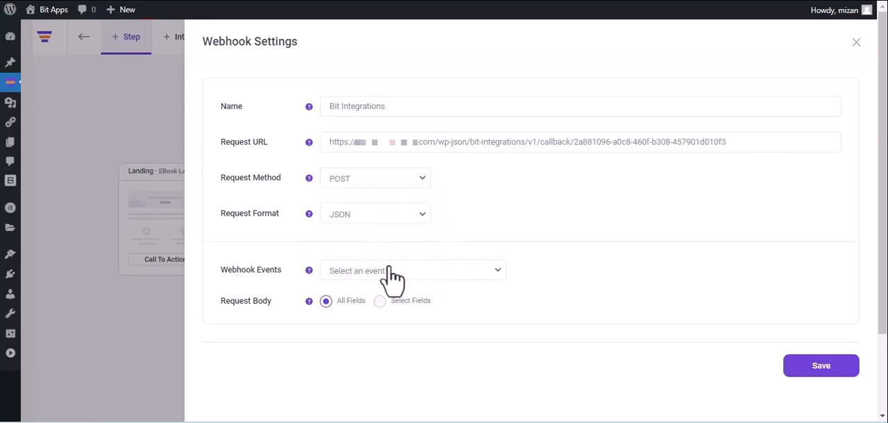
{"action": "left_click", "coordinate": [392, 274]}
{"action": "left_click", "coordinate": [388, 298]}
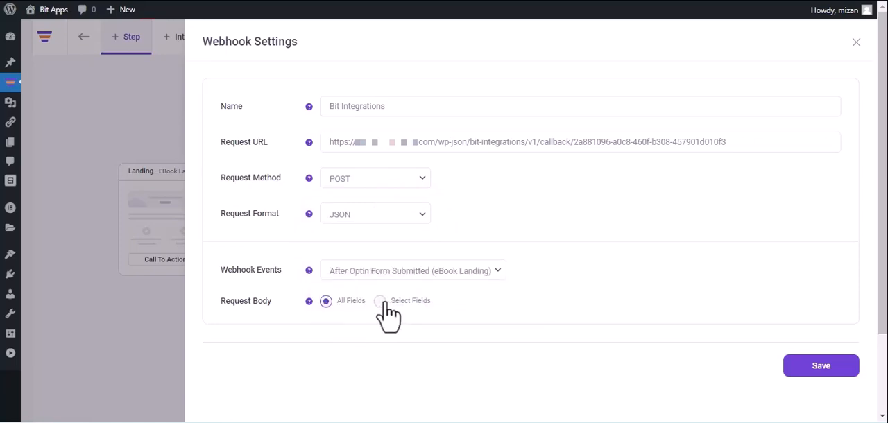
{"action": "left_click", "coordinate": [821, 367]}
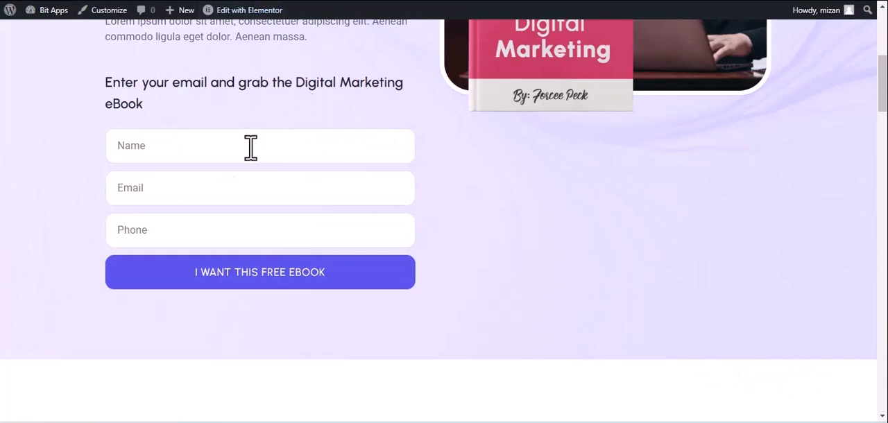
- Submit the eBook landing page's opt-in form with the name Bit Integrations, a contact email and a phone number
{"action": "left_click", "coordinate": [251, 147]}
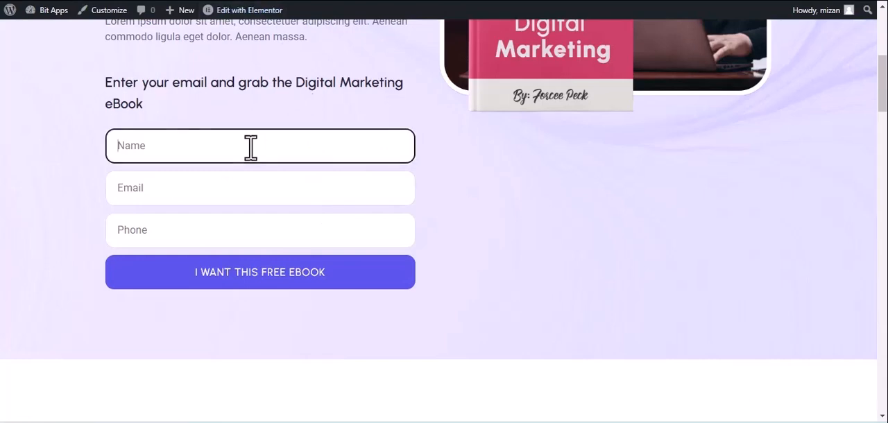
{"action": "type", "text": "Bit Integrations"}
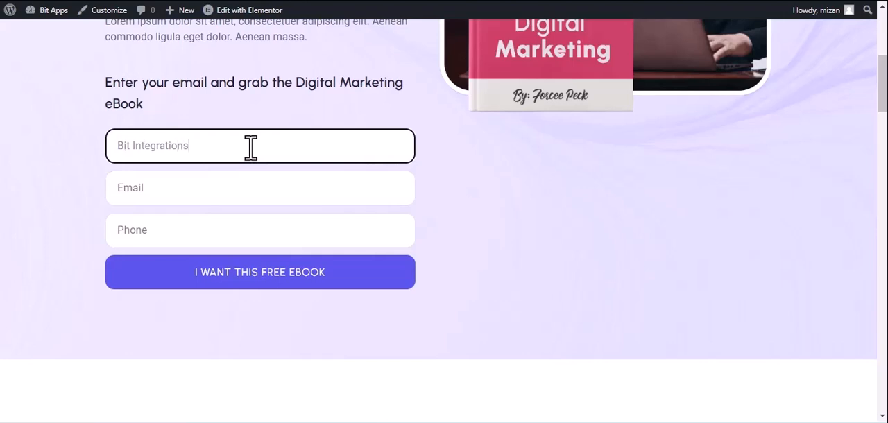
{"action": "left_click", "coordinate": [196, 197]}
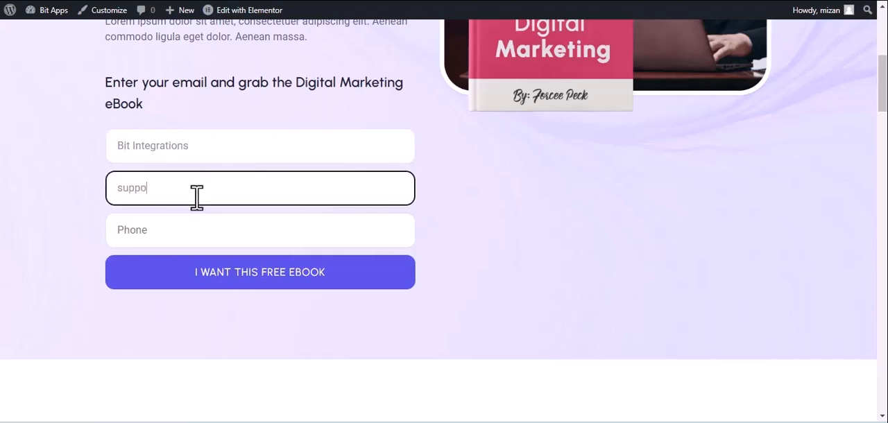
{"action": "left_click", "coordinate": [198, 230]}
{"action": "type", "text": "44455"}
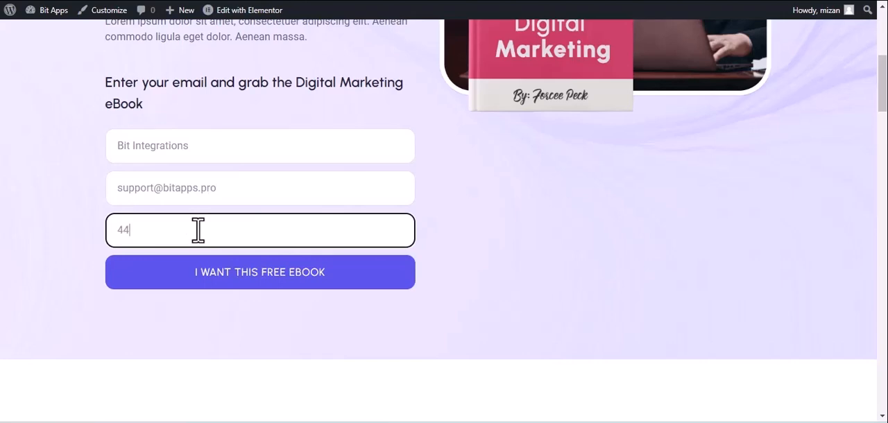
{"action": "type", "text": "5666"}
{"action": "left_click", "coordinate": [228, 274]}
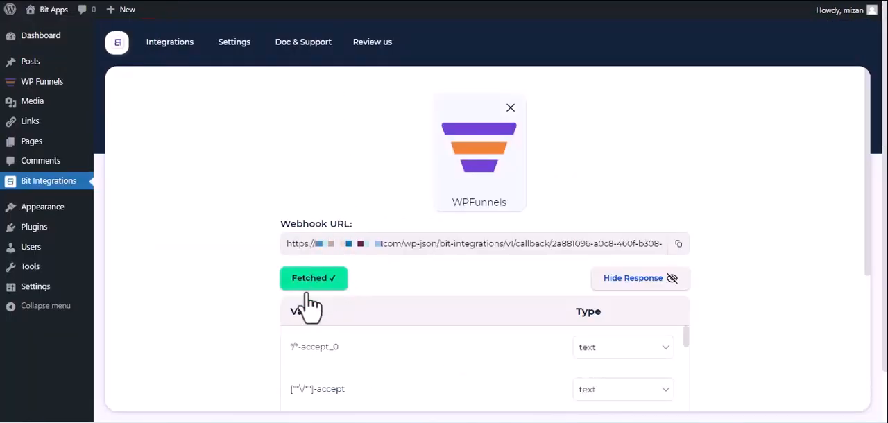
- Proceed from the fetched WPFunnels response to the action selection and choose CopperCRM as the action
{"action": "scroll", "coordinate": [312, 295], "scroll_direction": "down", "scroll_amount": 2}
{"action": "scroll", "coordinate": [312, 295], "scroll_direction": "down", "scroll_amount": 2}
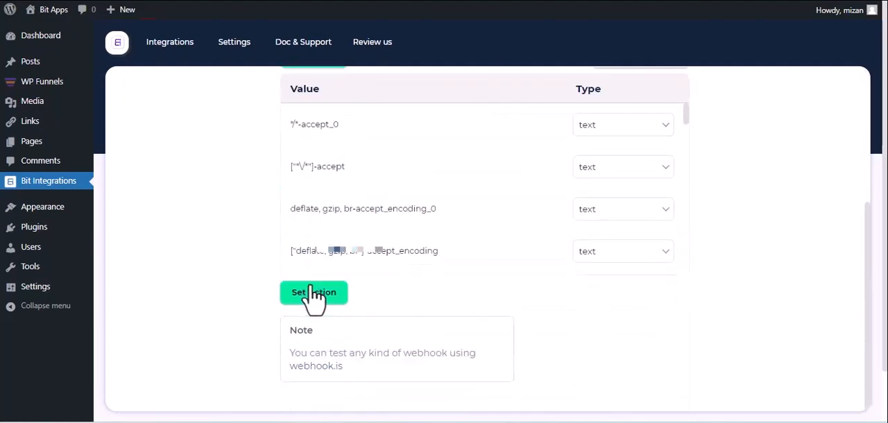
{"action": "left_click", "coordinate": [314, 292]}
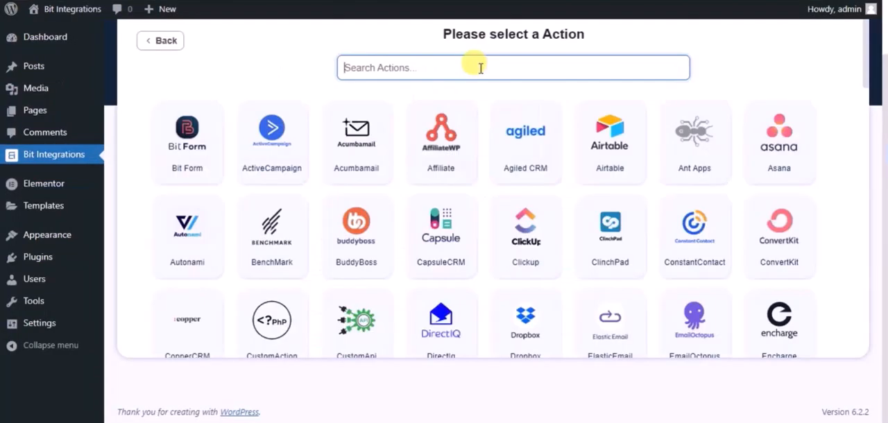
{"action": "type", "text": "copp"}
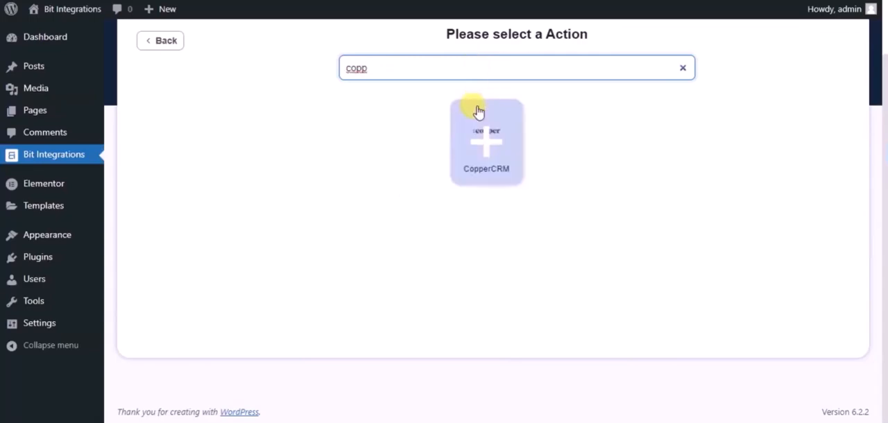
{"action": "left_click", "coordinate": [478, 112]}
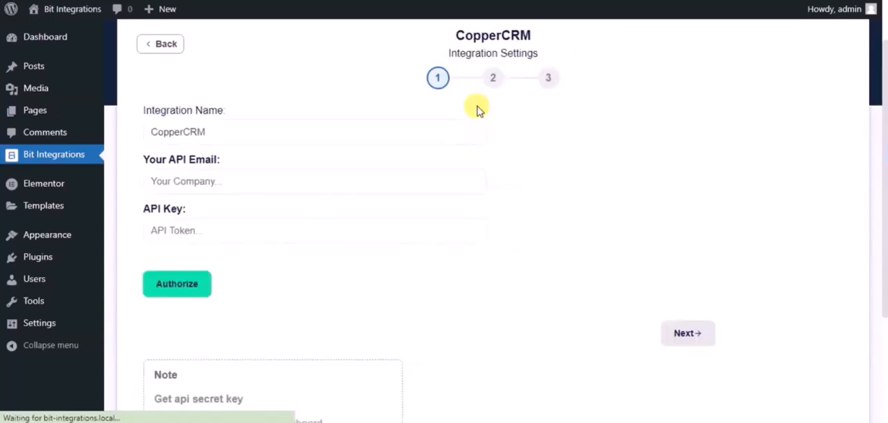
- Rename the CopperCRM integration to Bit Integrations and go to the API email field
{"action": "left_click", "coordinate": [337, 125]}
{"action": "double_click", "coordinate": [337, 127]}
{"action": "type", "text": "Bit"}
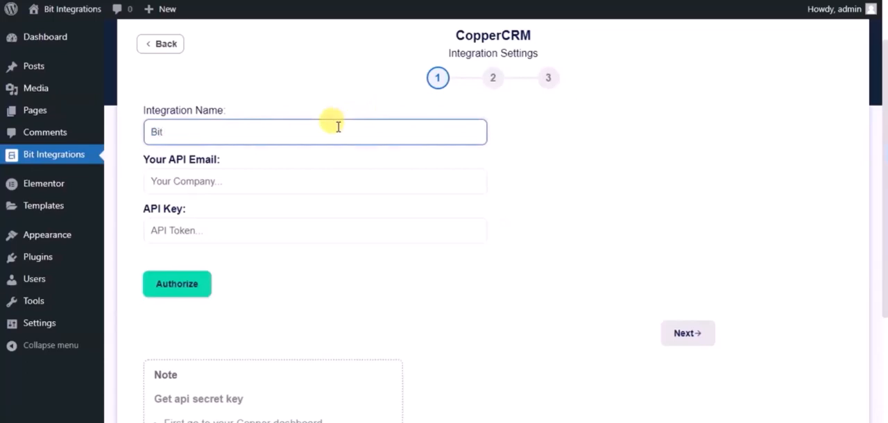
{"action": "type", "text": " Integrations"}
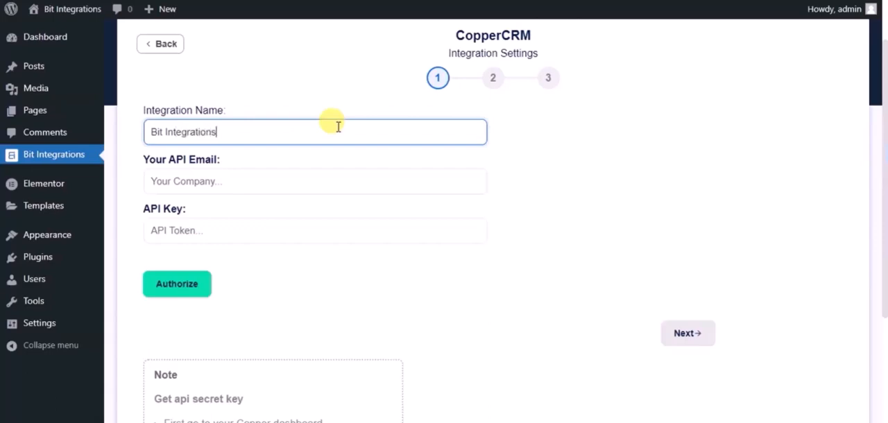
{"action": "left_click", "coordinate": [313, 172]}
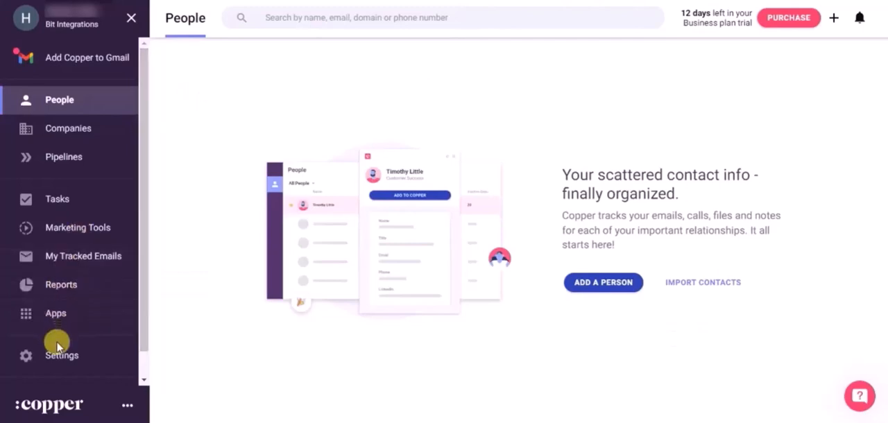
- Generate a new API key on the API Keys page of Copper's integration settings
{"action": "left_click", "coordinate": [59, 358]}
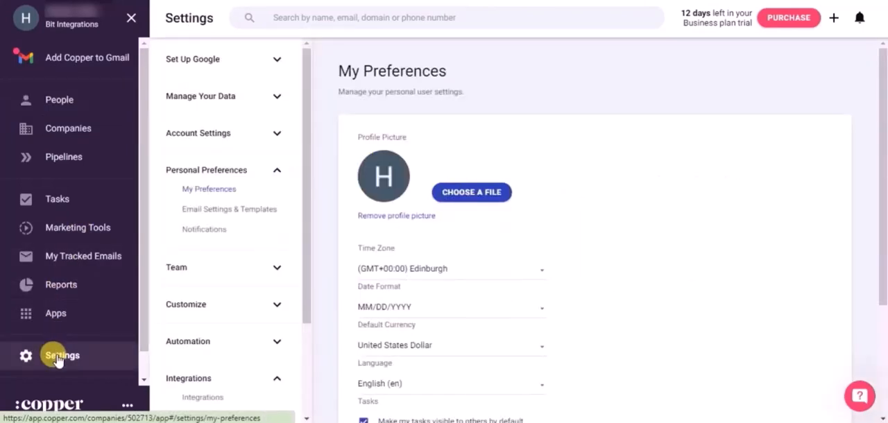
{"action": "scroll", "coordinate": [248, 356], "scroll_direction": "down", "scroll_amount": 3}
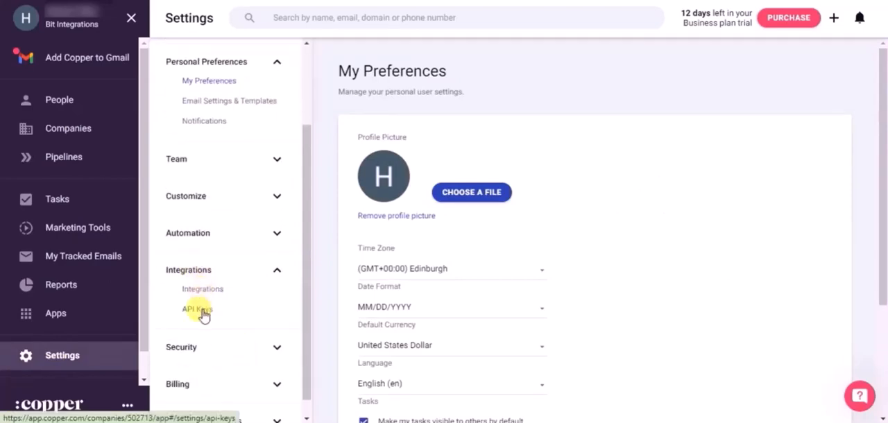
{"action": "left_click", "coordinate": [201, 310]}
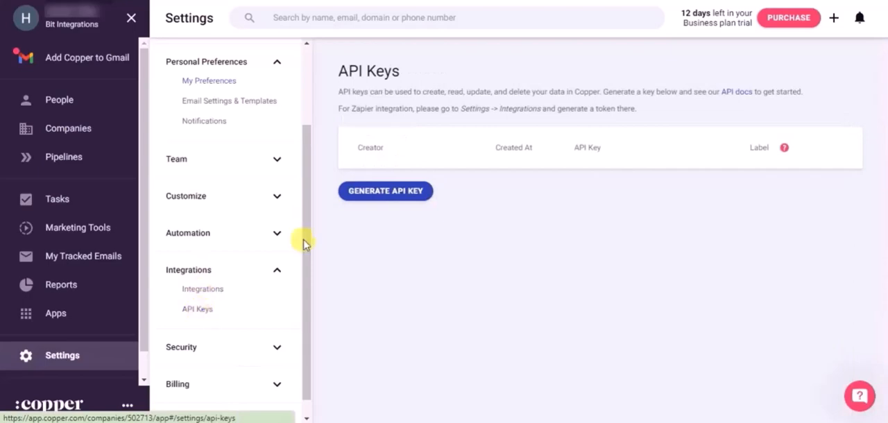
{"action": "left_click", "coordinate": [379, 193]}
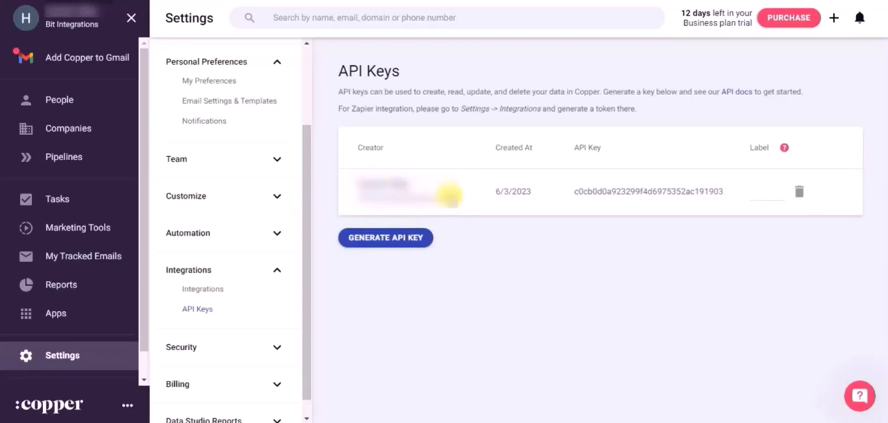
- Copy the key creator's email address from Copper and paste it as the API email in the CopperCRM integration settings
{"action": "left_click_drag", "start_coordinate": [448, 196], "coordinate": [348, 194]}
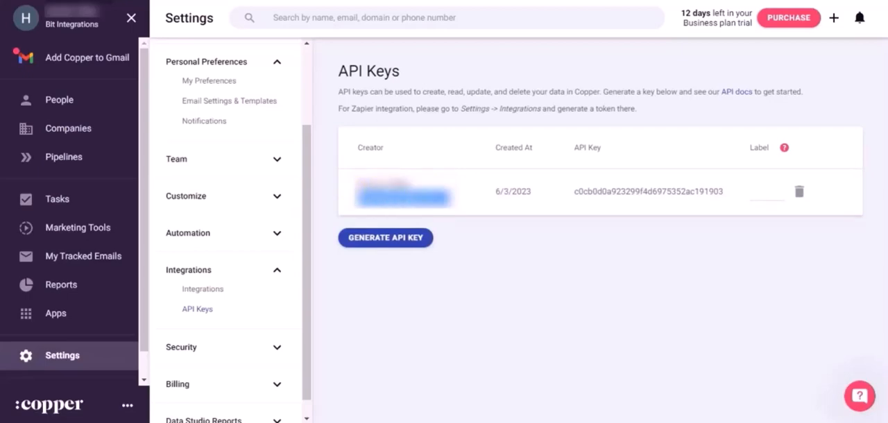
{"action": "left_click", "coordinate": [232, 1]}
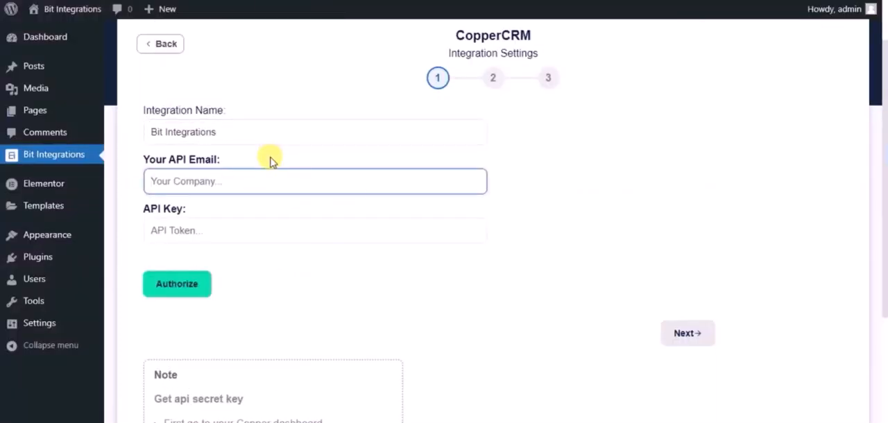
{"action": "key", "text": "ctrl+v"}
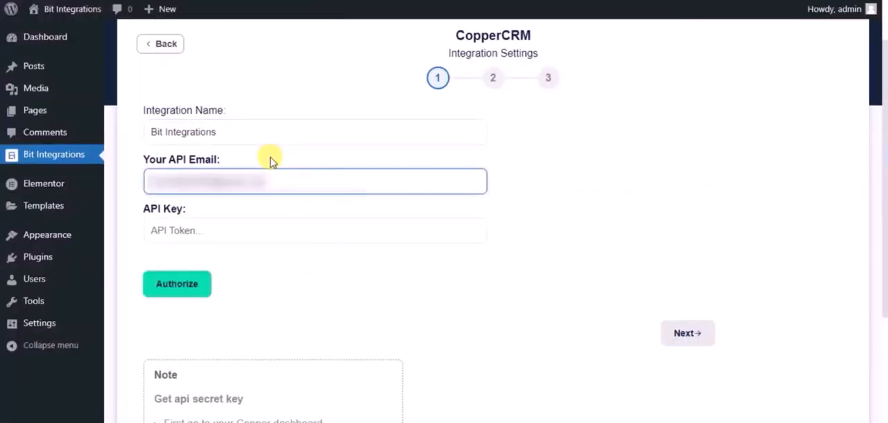
- Copy the generated API key from Copper and paste it into the CopperCRM integration's API Key field
{"action": "left_click", "coordinate": [360, 1]}
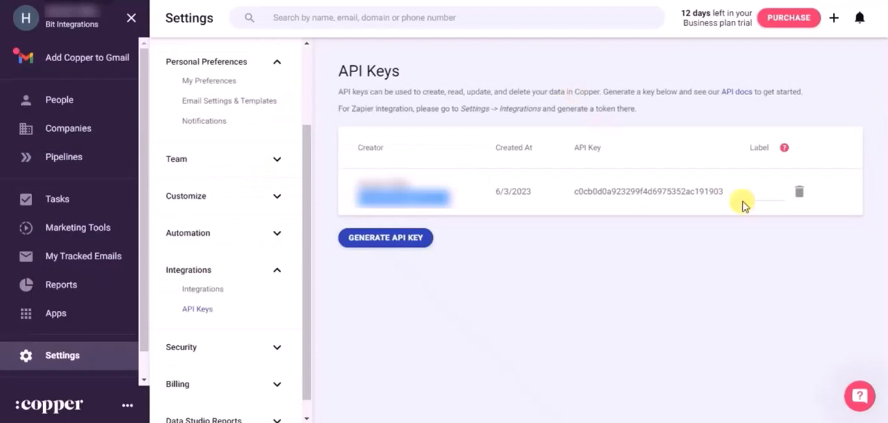
{"action": "left_click_drag", "start_coordinate": [728, 195], "coordinate": [575, 189]}
{"action": "key", "text": "ctrl+c"}
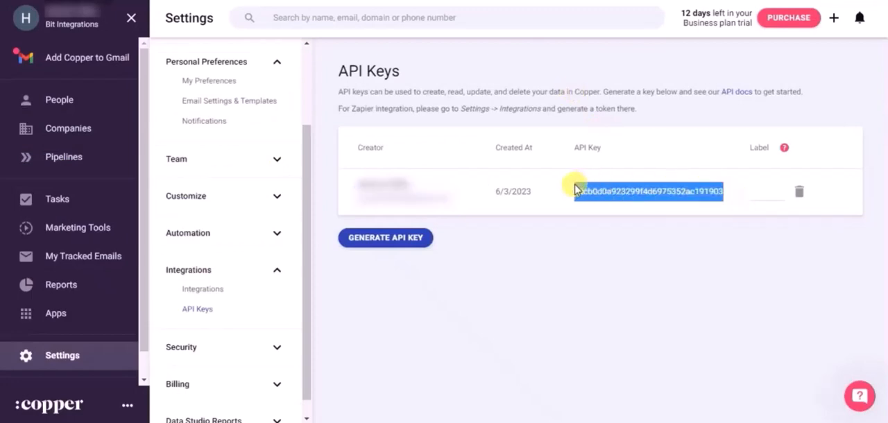
{"action": "left_click", "coordinate": [243, 2]}
{"action": "left_click", "coordinate": [238, 224]}
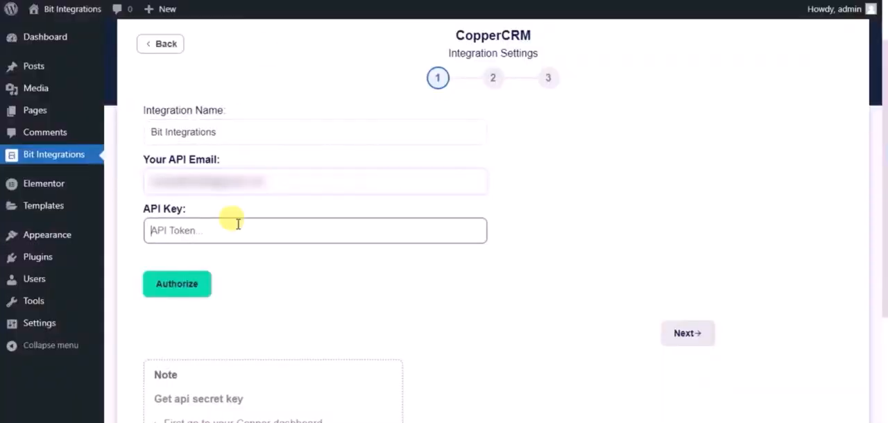
{"action": "key", "text": "ctrl+v"}
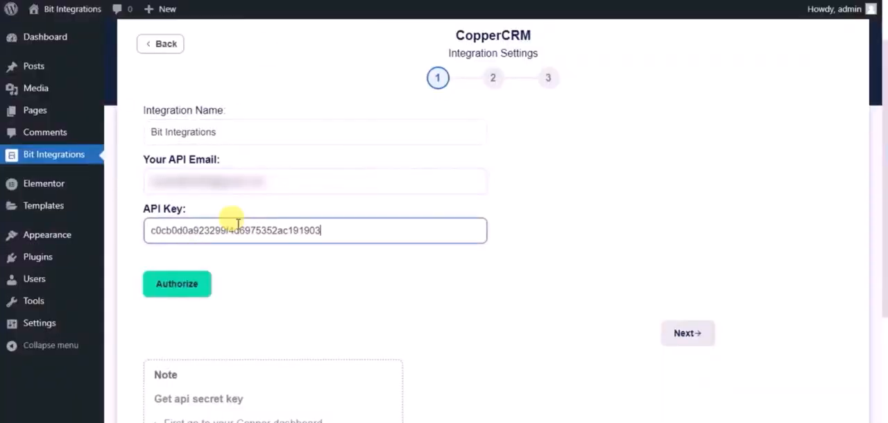
- Authorize the CopperCRM connection and choose Create Person as the integration's action
{"action": "left_click", "coordinate": [201, 285]}
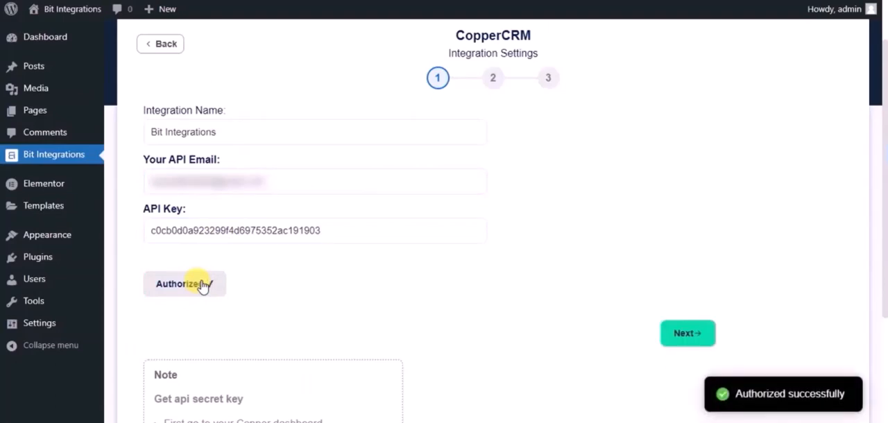
{"action": "left_click", "coordinate": [692, 341]}
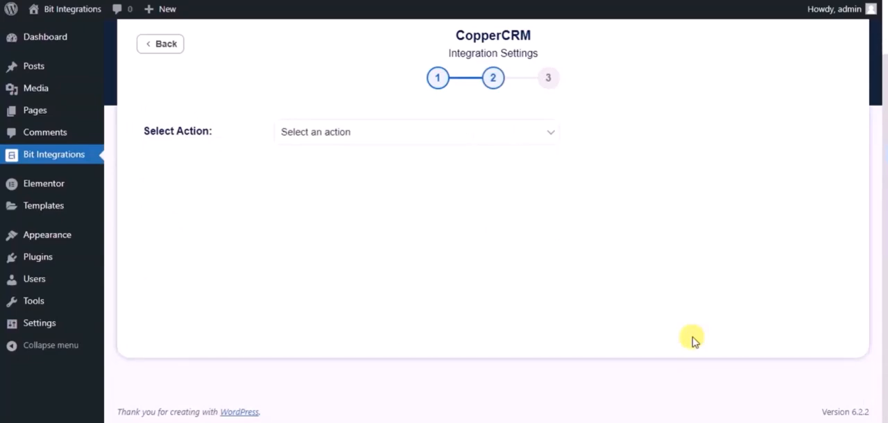
{"action": "left_click", "coordinate": [438, 138]}
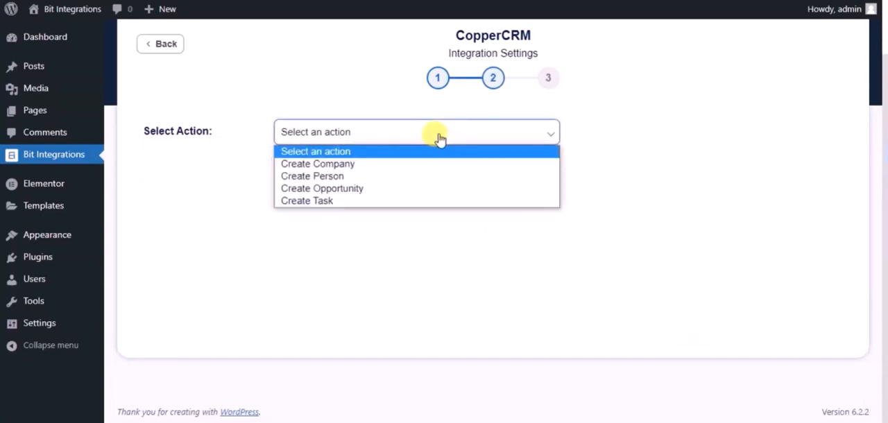
{"action": "left_click", "coordinate": [346, 178]}
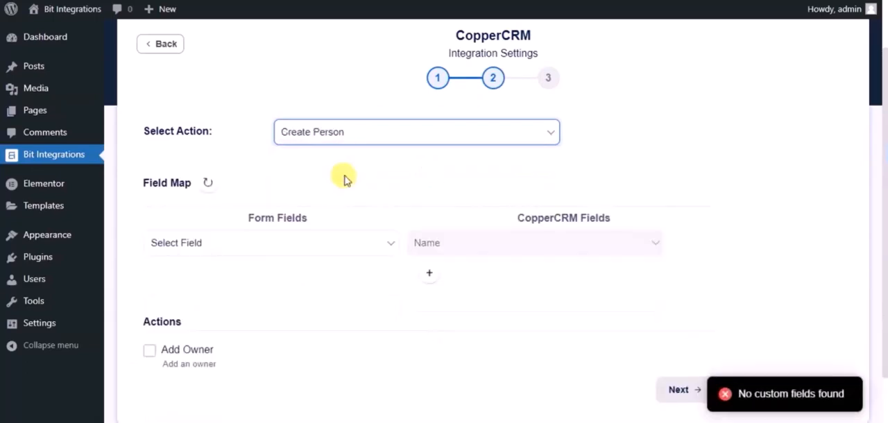
- Map the Name and Email form fields to the CopperCRM fields Name and Email
{"action": "scroll", "coordinate": [345, 179], "scroll_direction": "down", "scroll_amount": 1}
{"action": "left_click", "coordinate": [331, 186]}
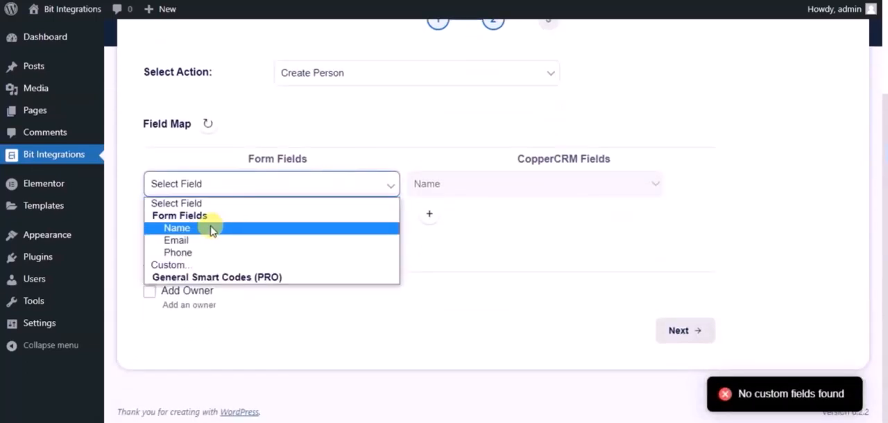
{"action": "left_click", "coordinate": [210, 228]}
{"action": "left_click", "coordinate": [428, 216]}
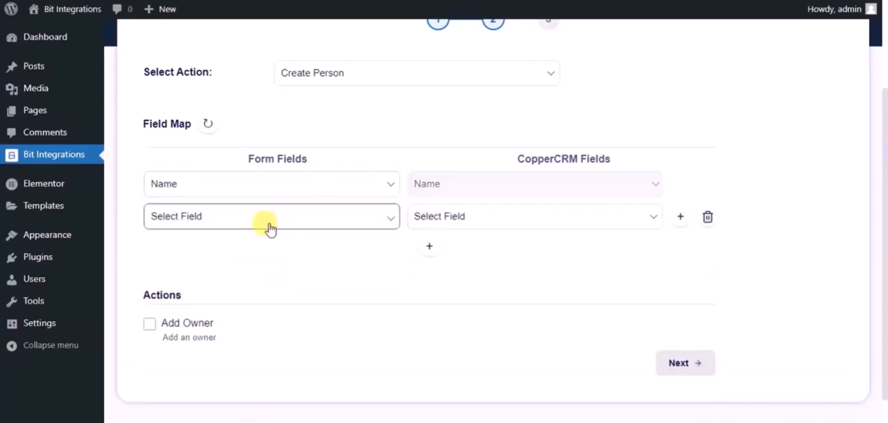
{"action": "left_click", "coordinate": [269, 227]}
{"action": "left_click", "coordinate": [223, 274]}
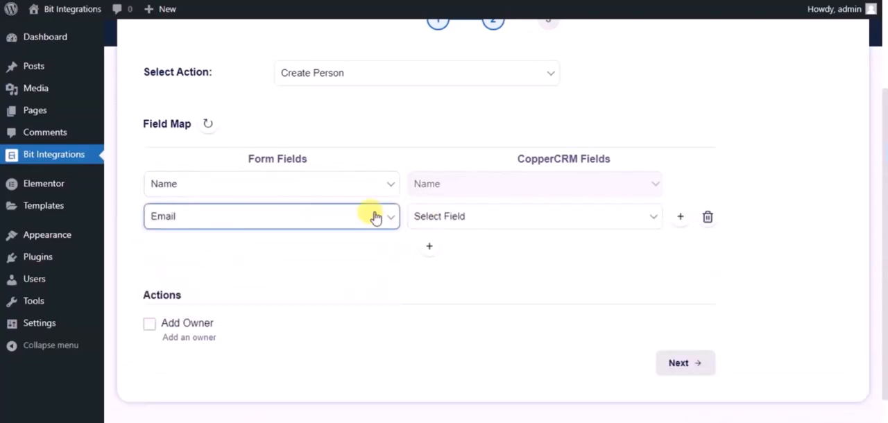
{"action": "left_click", "coordinate": [460, 217]}
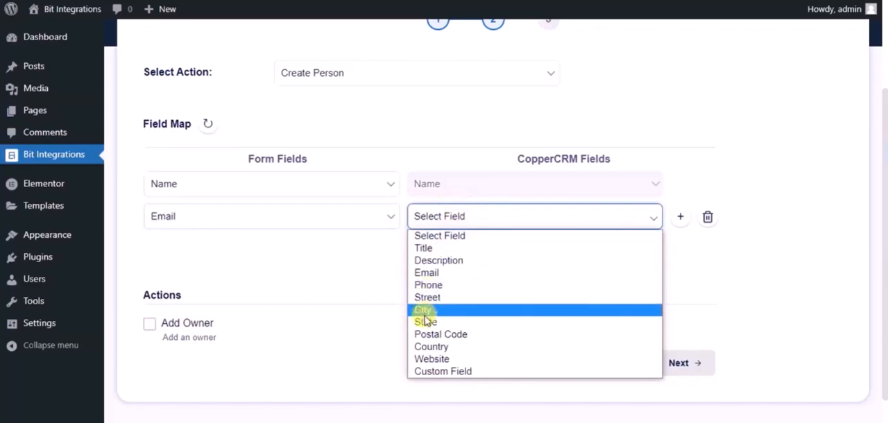
{"action": "left_click", "coordinate": [423, 273]}
- Add another field map row linking the Phone form field to CopperCRM's Phone field
{"action": "left_click", "coordinate": [430, 250]}
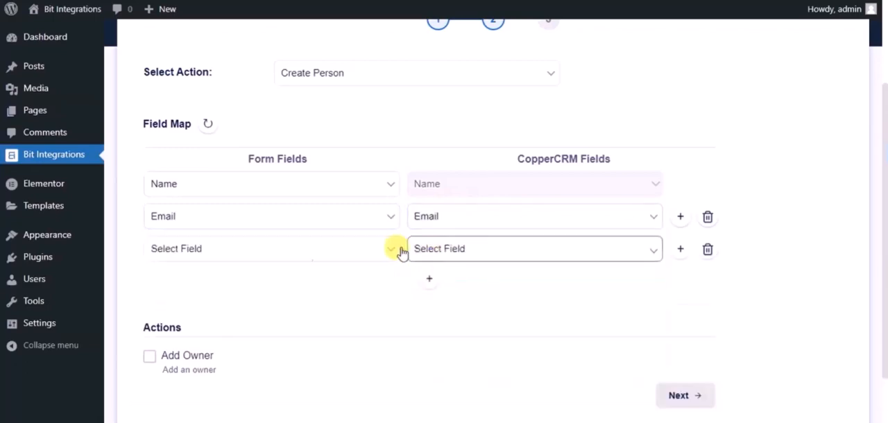
{"action": "left_click", "coordinate": [273, 249]}
{"action": "left_click", "coordinate": [213, 318]}
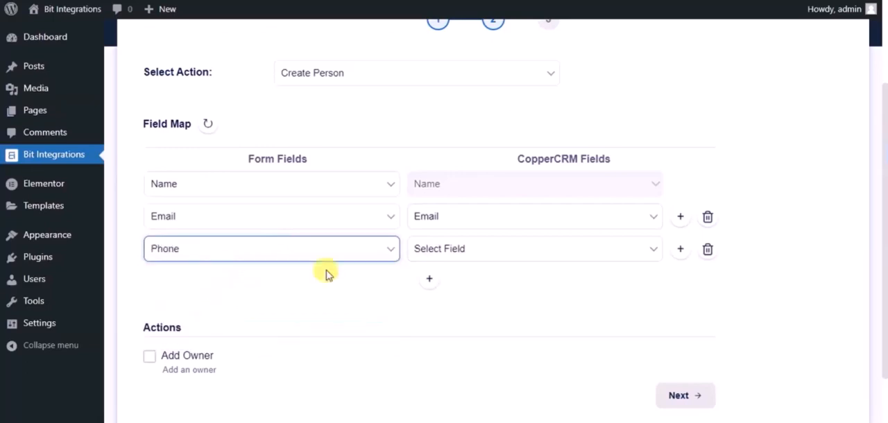
{"action": "left_click", "coordinate": [439, 249]}
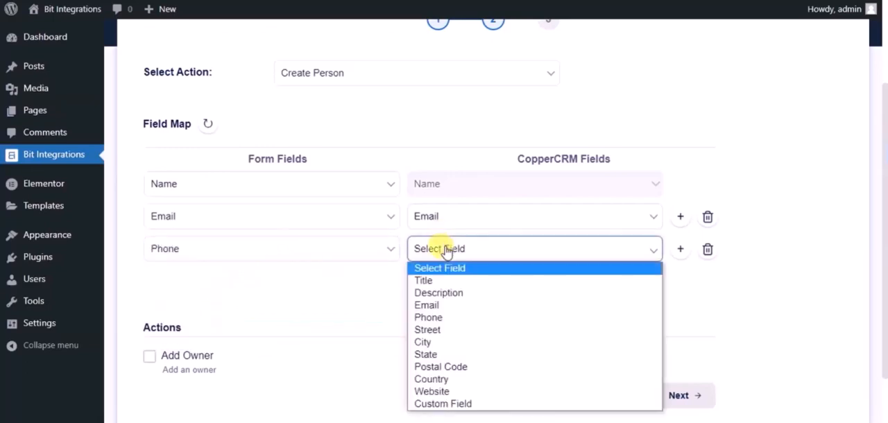
{"action": "left_click", "coordinate": [437, 317]}
- Accept the field mapping without adding an owner, and finish and save the CopperCRM integration
{"action": "scroll", "coordinate": [380, 298], "scroll_direction": "down", "scroll_amount": 2}
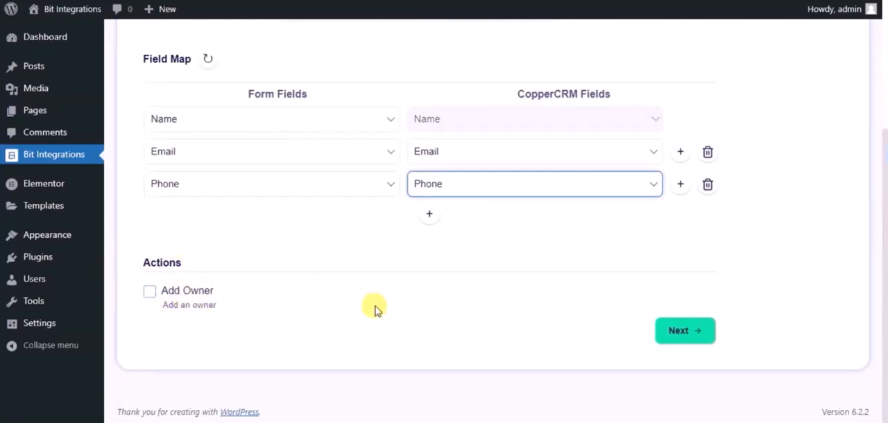
{"action": "left_click", "coordinate": [678, 332]}
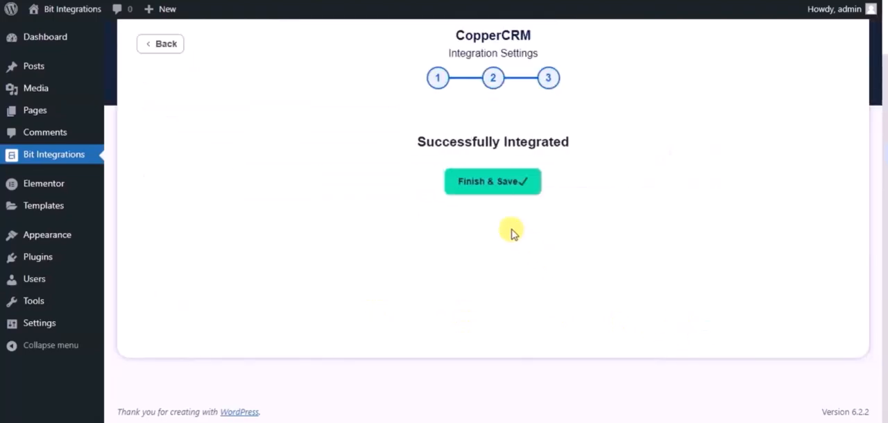
{"action": "left_click", "coordinate": [463, 186]}
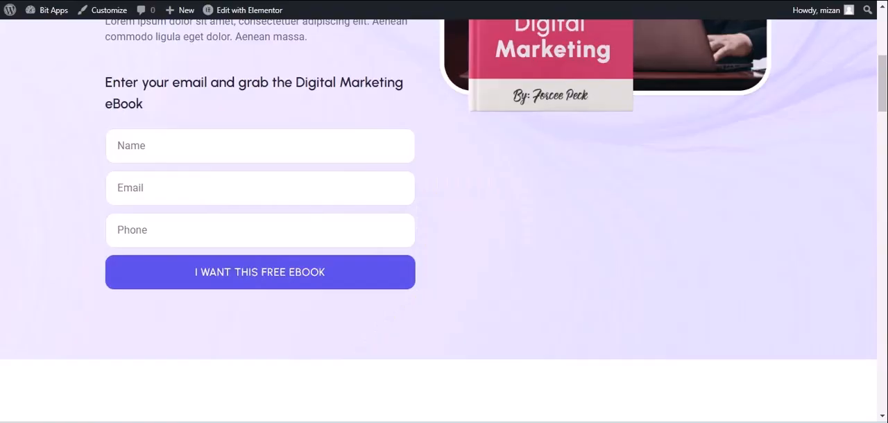
- On the eBook opt-in page, enter Bit integrations as the name and fill in the support email address
{"action": "left_click", "coordinate": [61, 9]}
{"action": "left_click", "coordinate": [159, 145]}
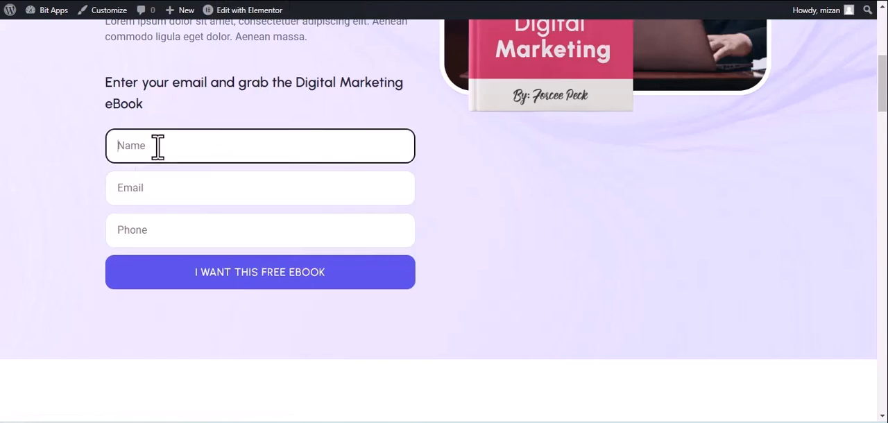
{"action": "type", "text": "Bir"}
{"action": "type", "text": " in"}
{"action": "type", "text": "tegrations"}
{"action": "left_click", "coordinate": [195, 192]}
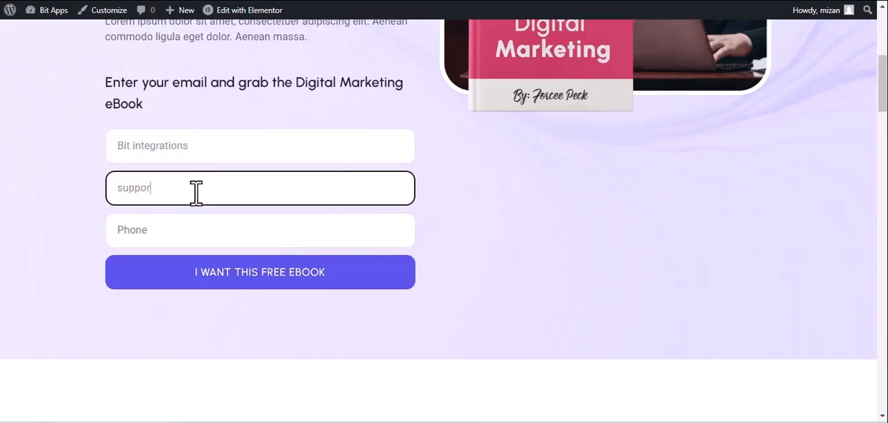
- Enter a test phone number in the opt-in form and submit the free eBook request
{"action": "left_click", "coordinate": [277, 237]}
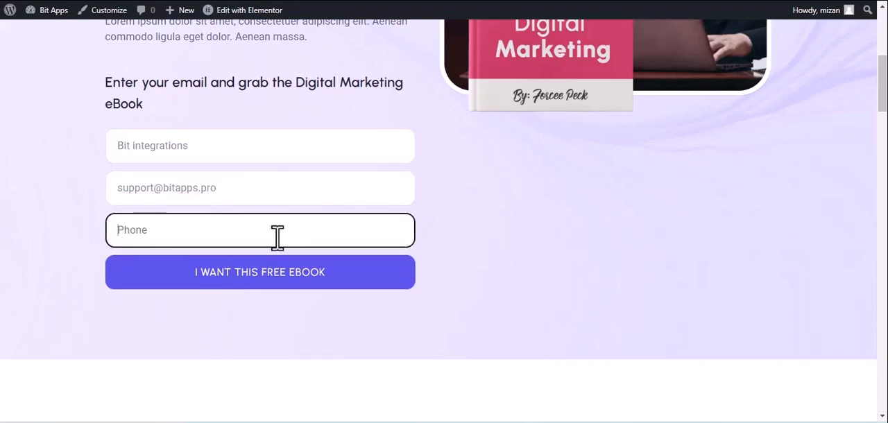
{"action": "type", "text": "4444"}
{"action": "type", "text": "555666"}
{"action": "left_click", "coordinate": [278, 273]}
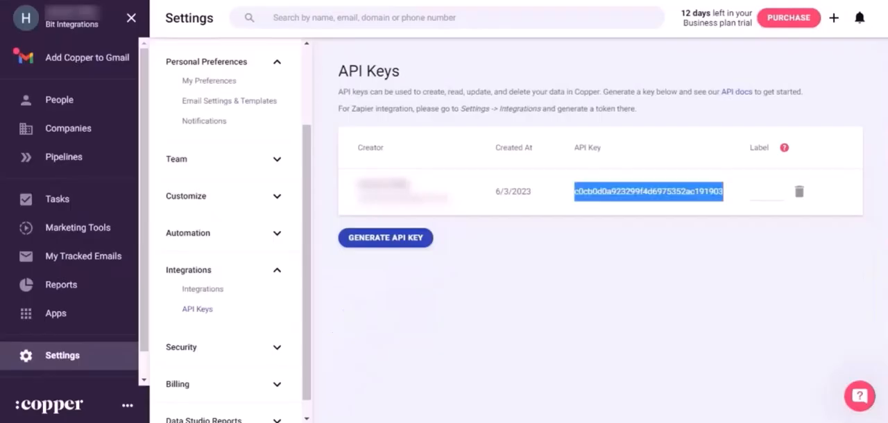
- Switch to Copper and open the People list to check for the submitted contact
{"action": "left_click", "coordinate": [72, 97]}
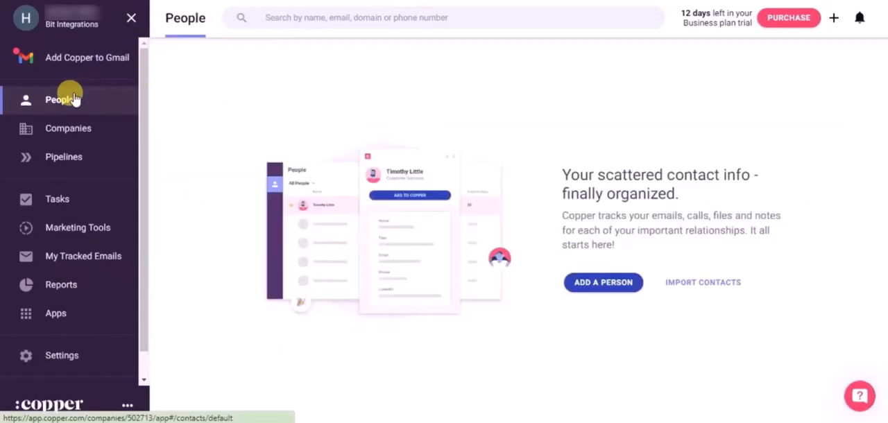